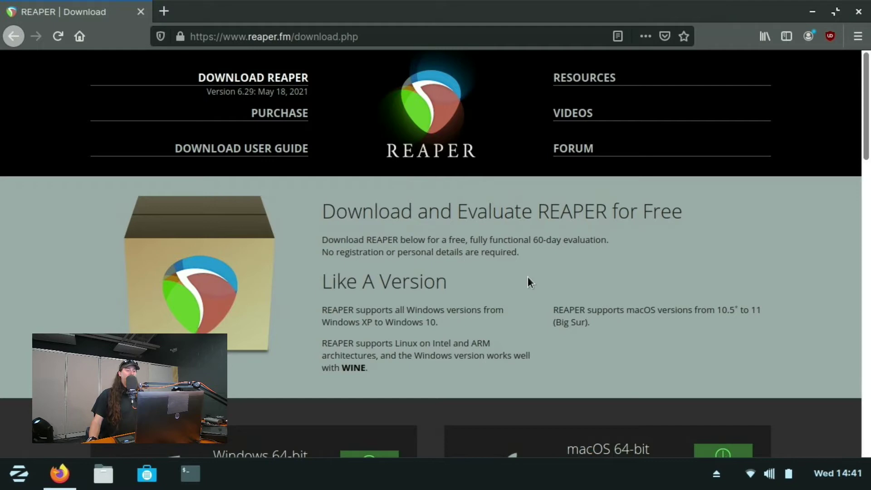
# Scroll to the platform download boxes showing the Linux x86_64 build reaper629_linux_x86_64.tar.xz
pyautogui.scroll(-7, 302, 171)
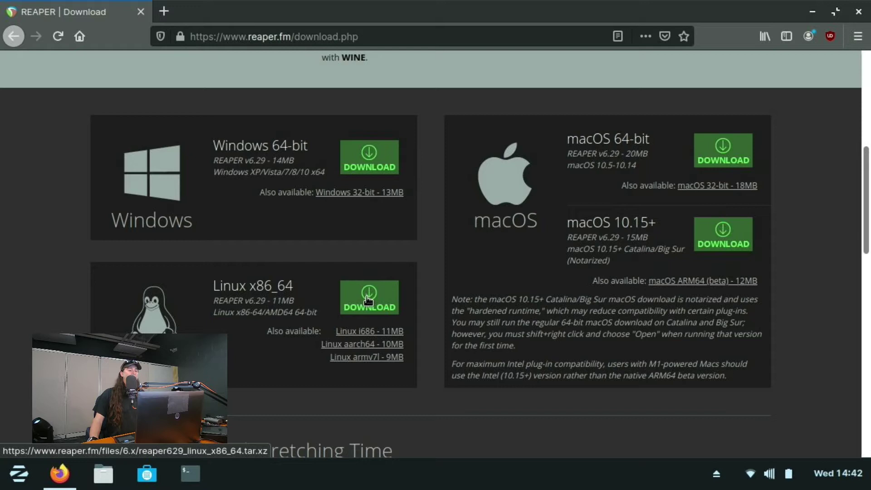
# Save reaper629_linux_x86_64.tar.xz from the Linux x86_64 download button and show it in the downloads list
pyautogui.click(368, 300)
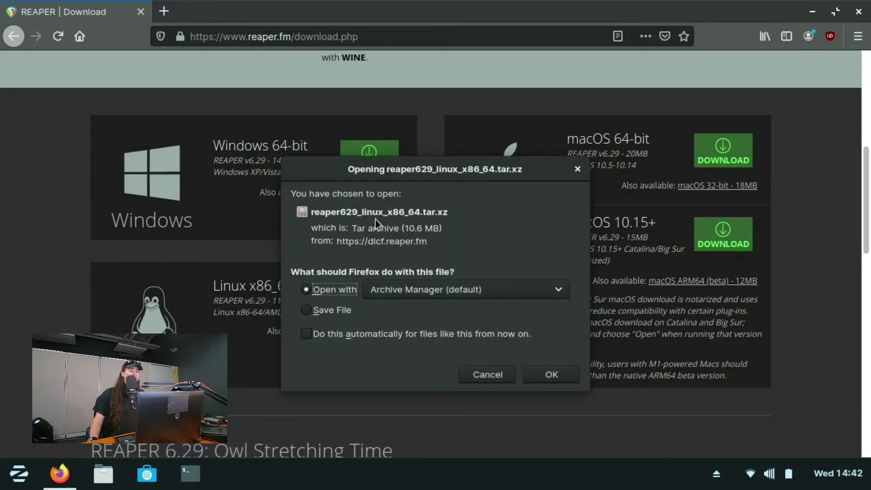
pyautogui.click(316, 311)
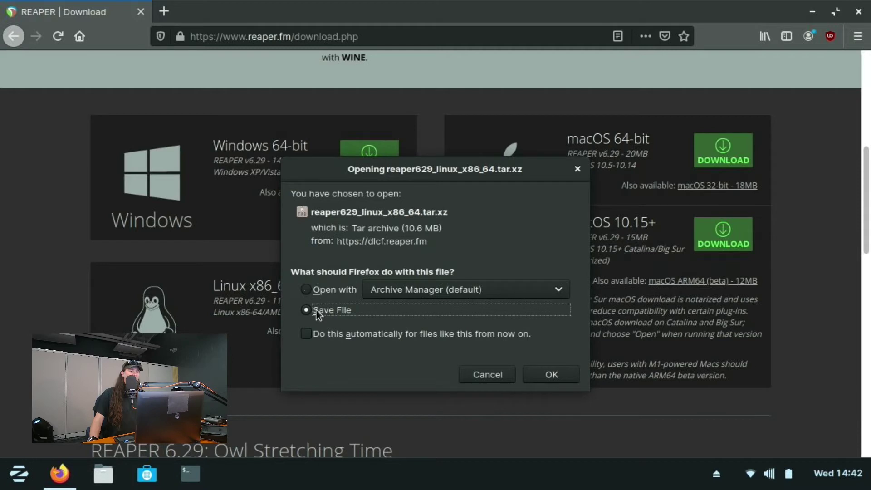
pyautogui.click(556, 375)
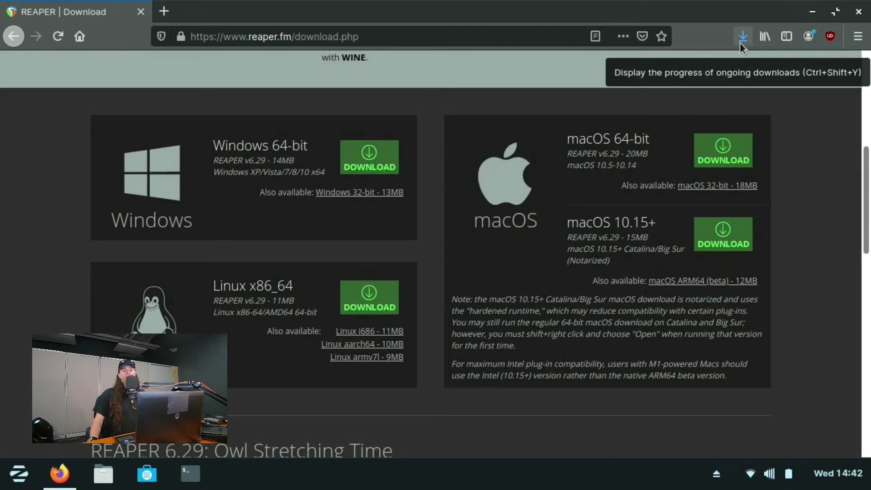
pyautogui.click(740, 42)
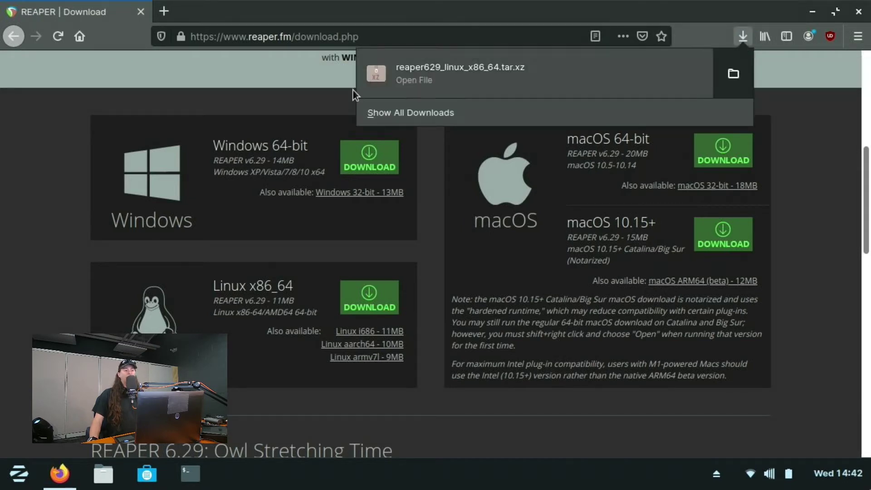
# Extract reaper629_linux_x86_64.tar.xz in Downloads and browse into its reaper_linux_x86_64 folder
pyautogui.click(725, 80)
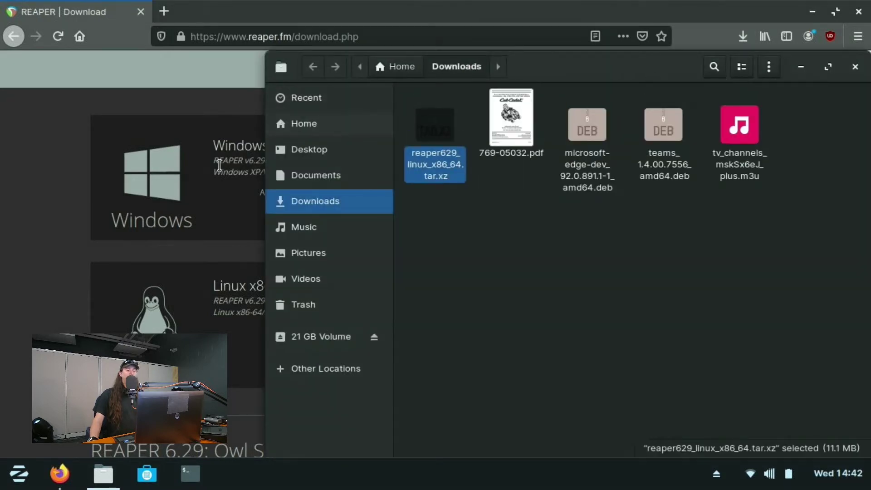
pyautogui.rightClick(438, 126)
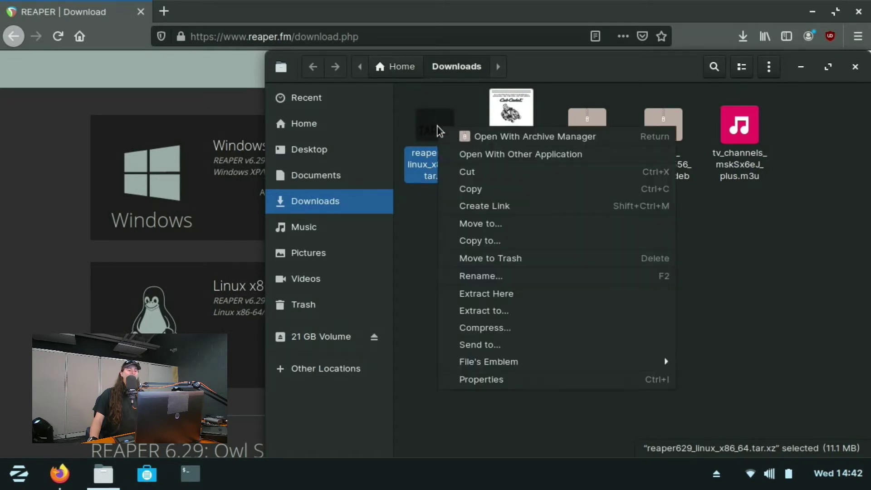
pyautogui.click(507, 288)
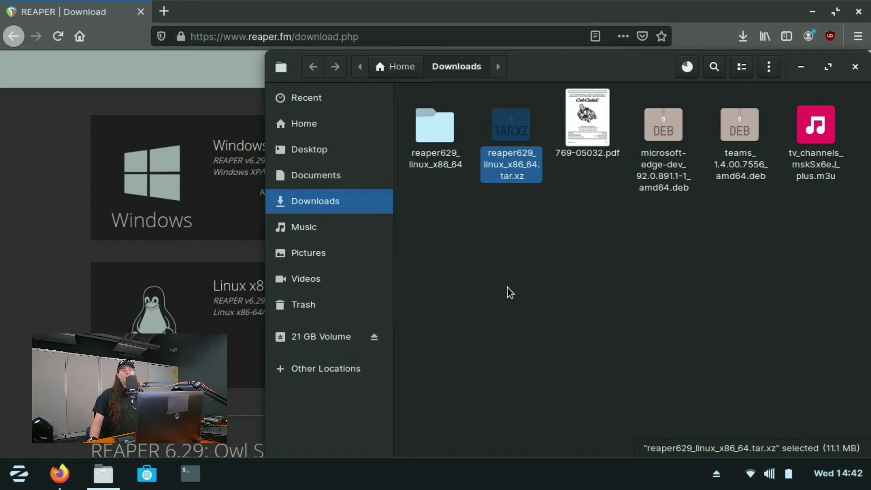
pyautogui.click(434, 123)
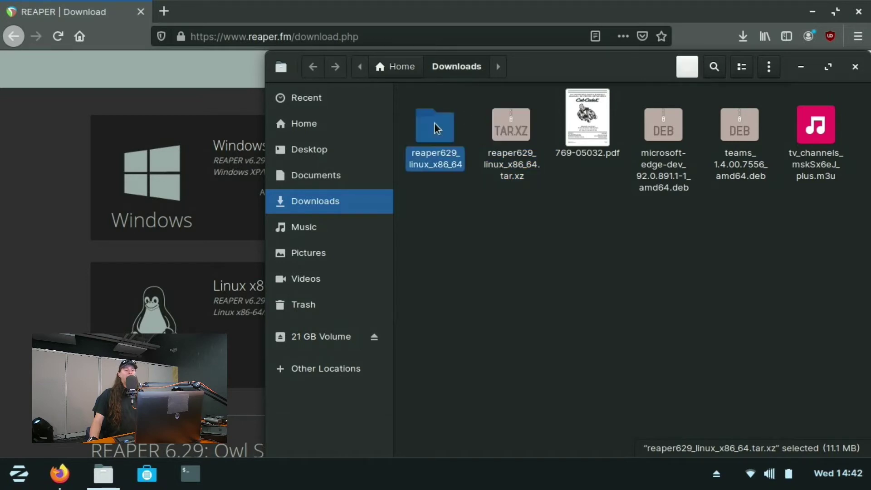
pyautogui.doubleClick(434, 126)
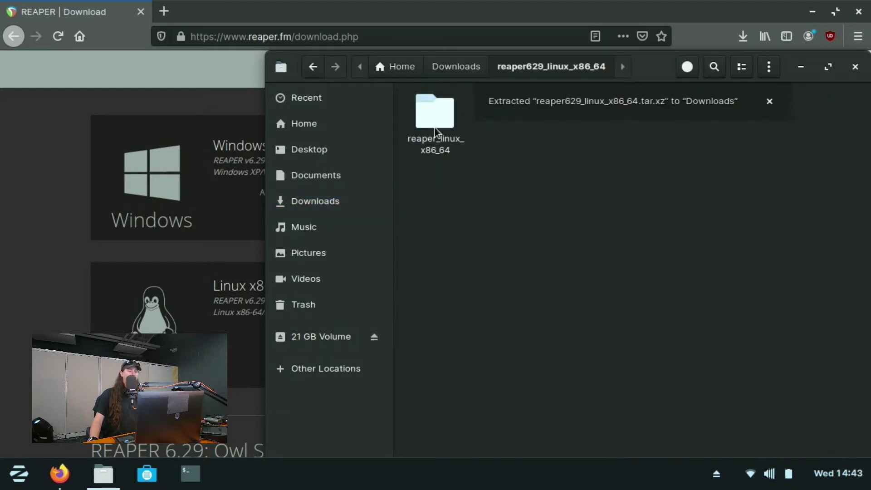
pyautogui.doubleClick(435, 125)
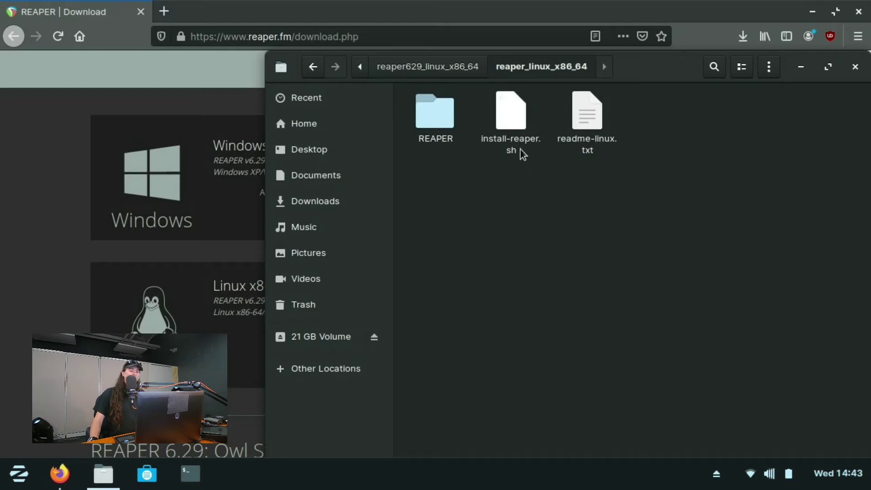
# Copy the file name install-reaper.sh from the rename field, then cancel the rename
pyautogui.click(484, 144)
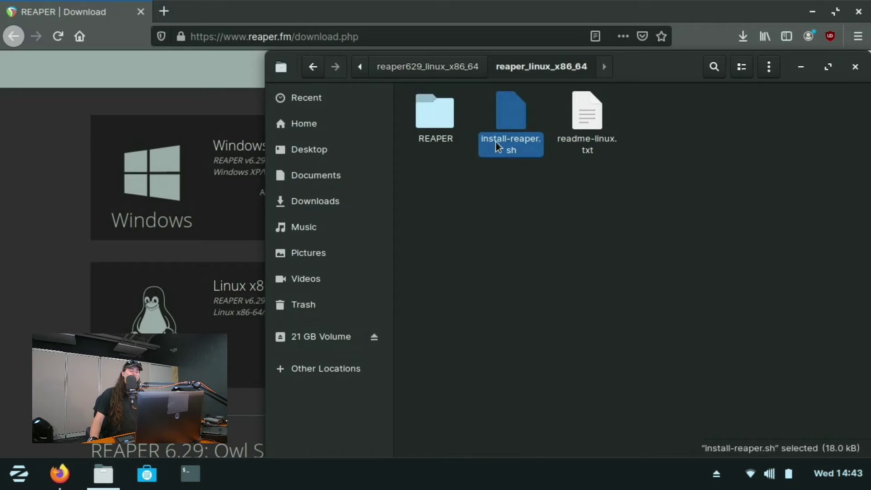
pyautogui.rightClick(496, 142)
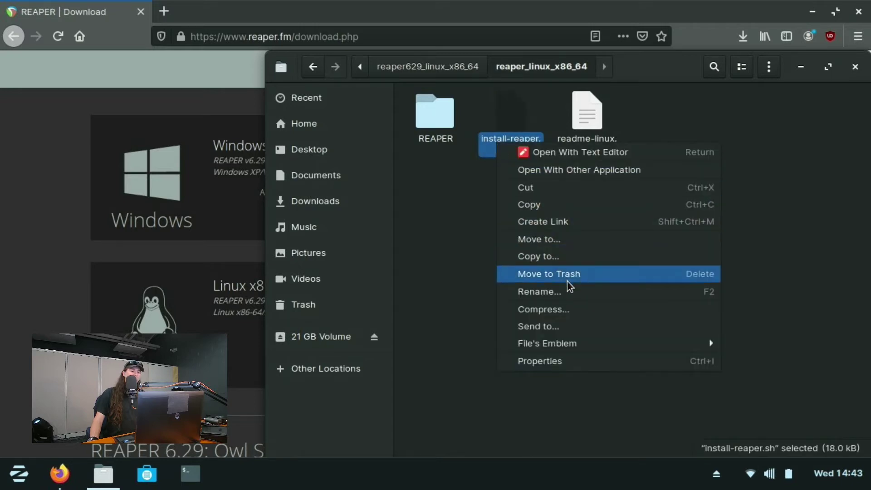
pyautogui.click(567, 297)
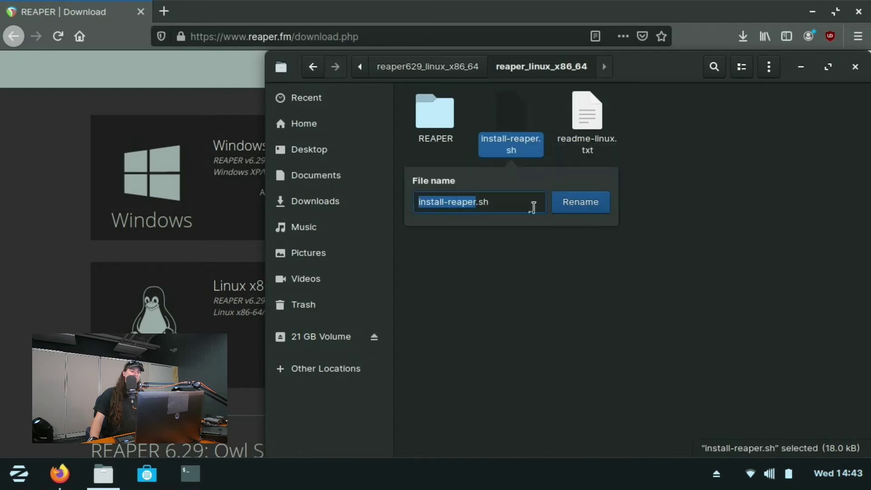
pyautogui.tripleClick(493, 203)
pyautogui.rightClick(480, 203)
pyautogui.click(504, 231)
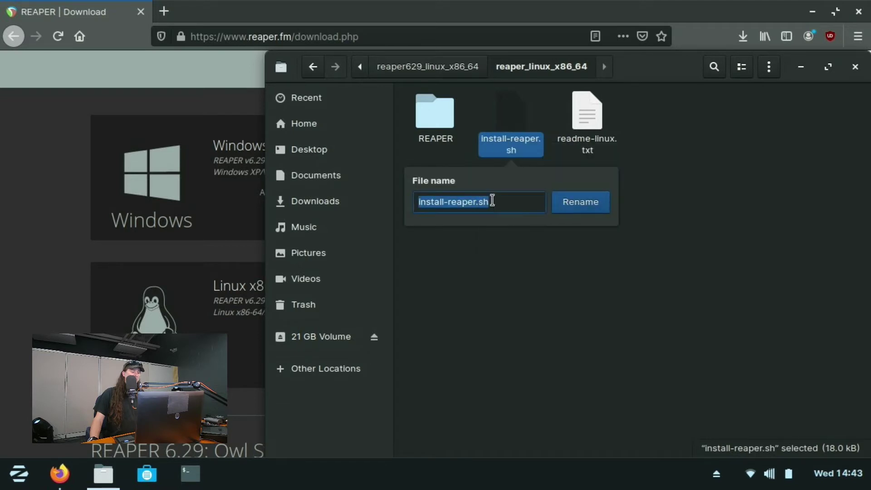
pyautogui.press('Escape')
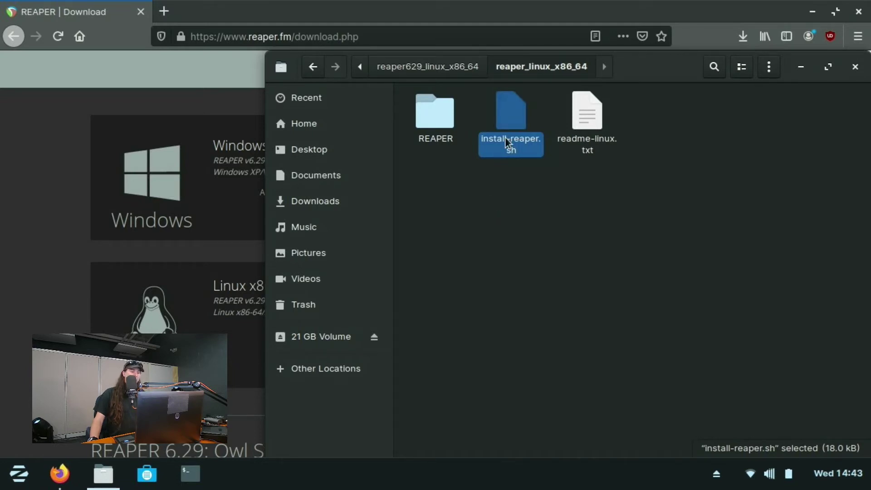
pyautogui.rightClick(472, 260)
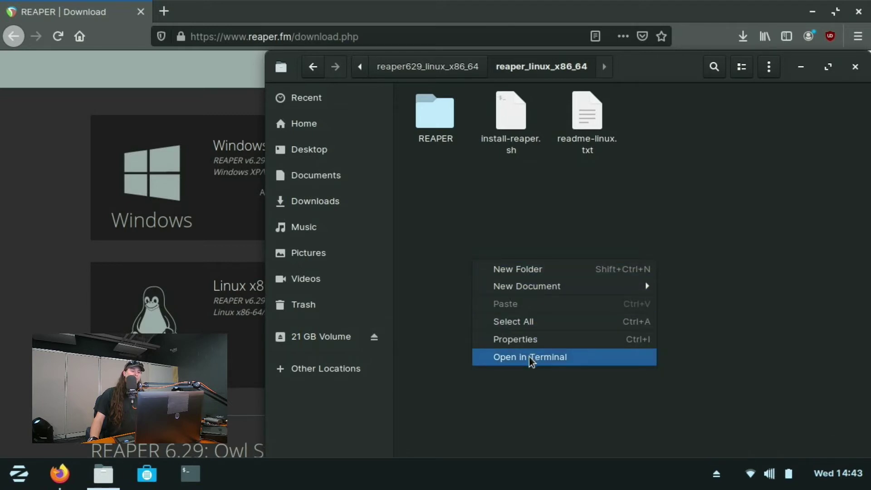
# Open a terminal in reaper_linux_x86_64 and run sudo ./install-reaper.sh, entering the administrator password
pyautogui.click(531, 358)
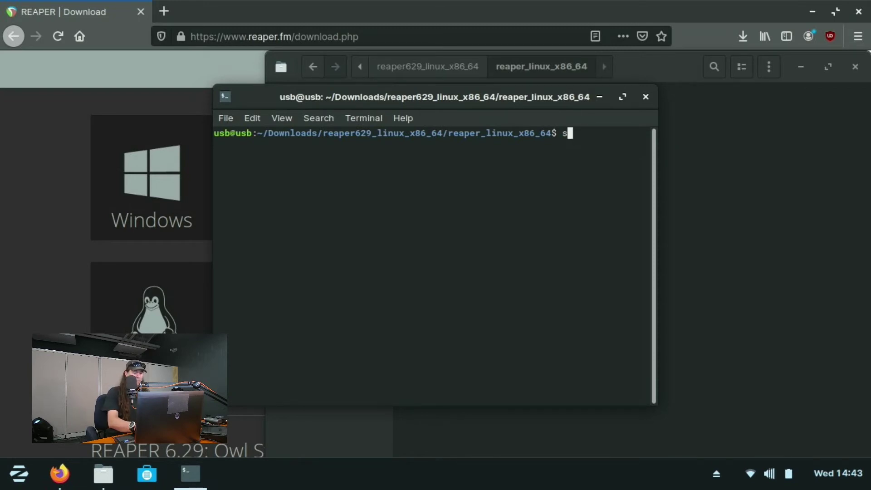
pyautogui.write('sudo')
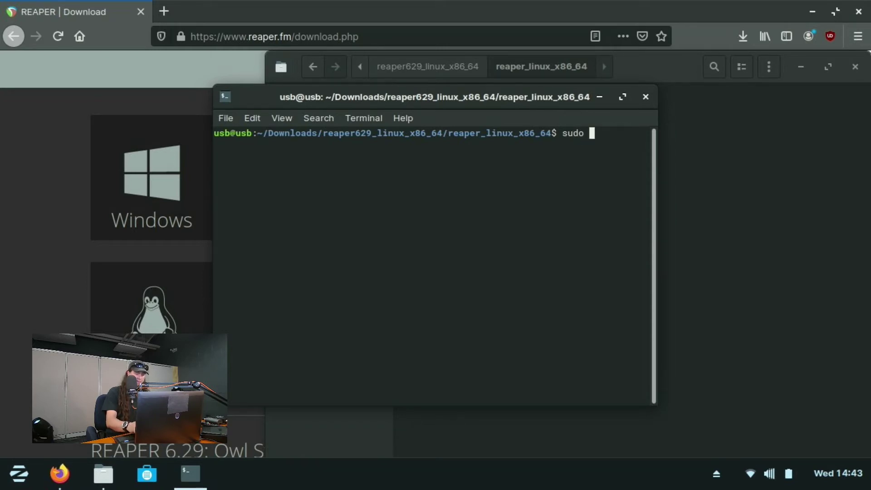
pyautogui.write(' ./')
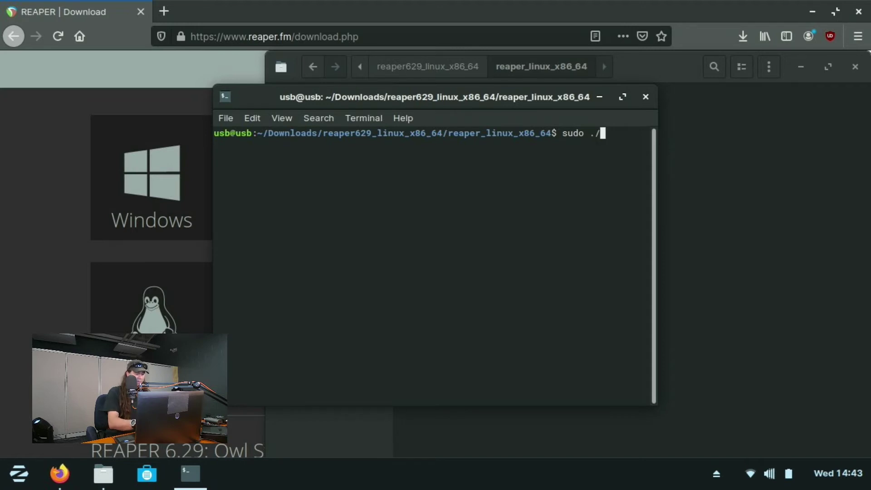
pyautogui.write('i')
pyautogui.press('Tab')
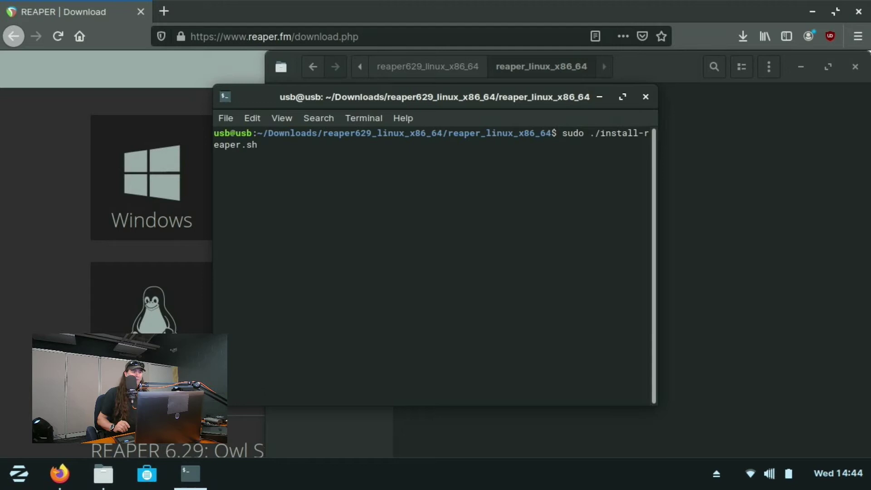
pyautogui.press('Return')
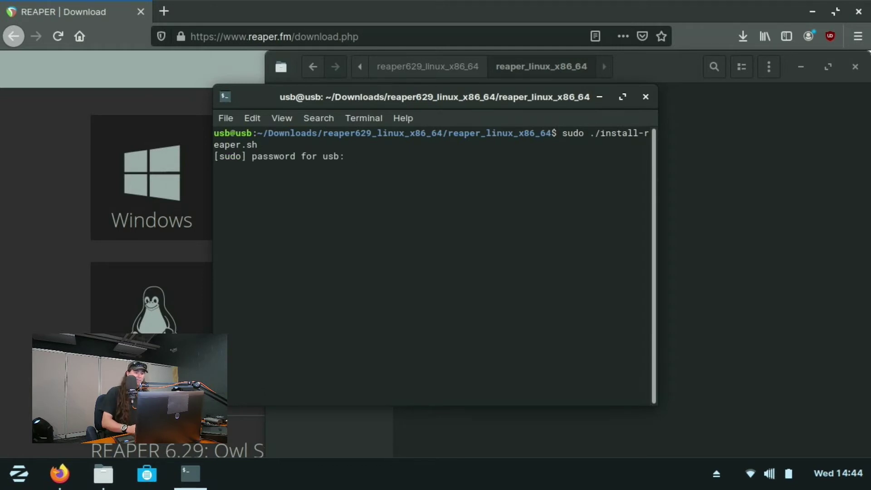
pyautogui.write('*****')
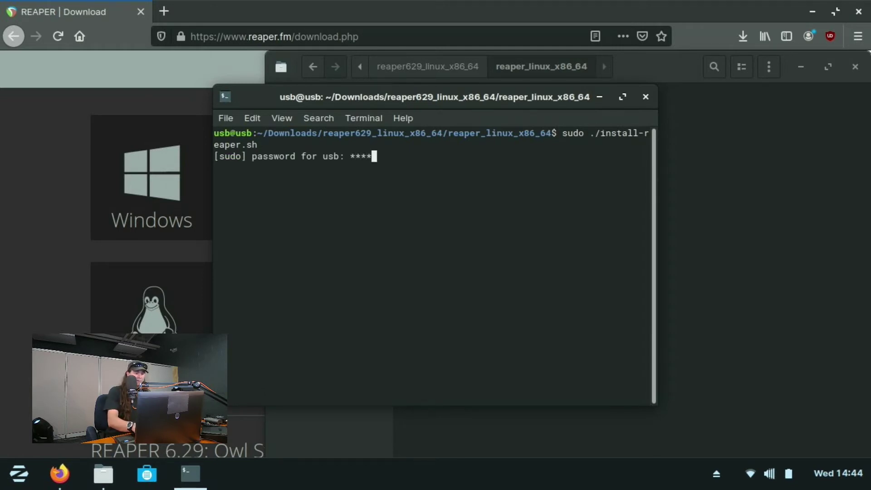
pyautogui.press('Return')
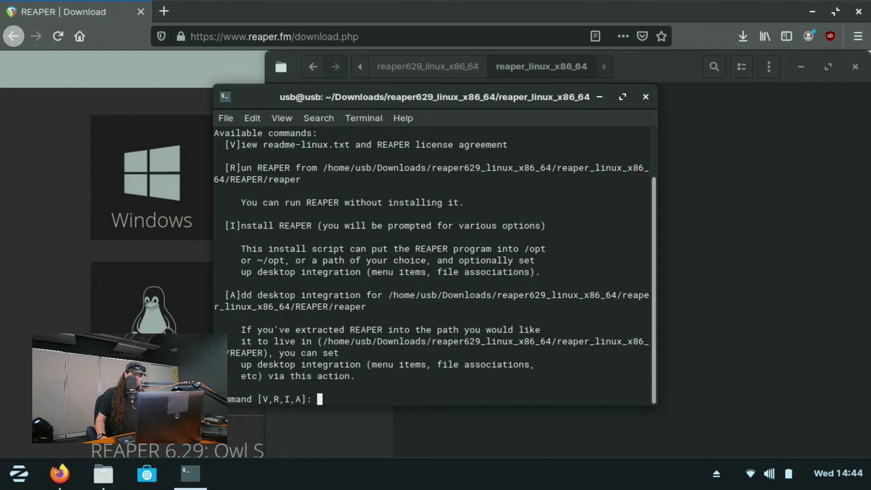
# Choose install to /opt/REAPER, accept desktop integration and the /usr/local/bin/reaper symlink, and confirm
pyautogui.write('i')
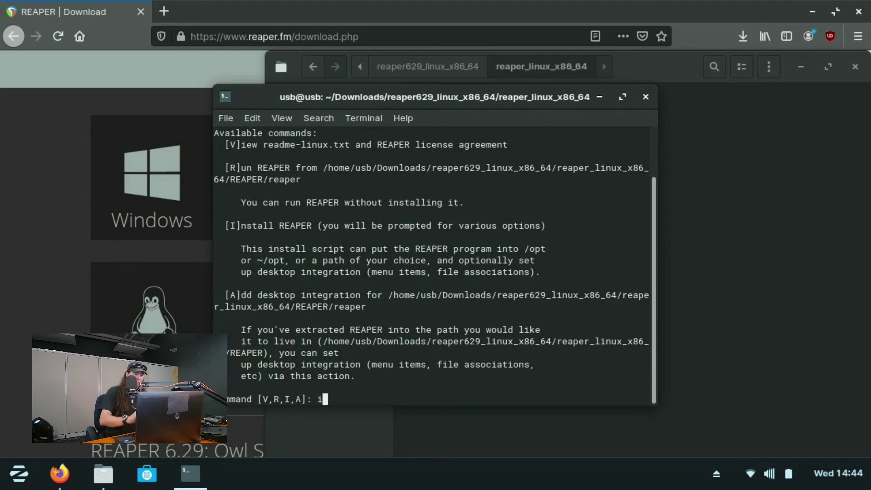
pyautogui.press('Return')
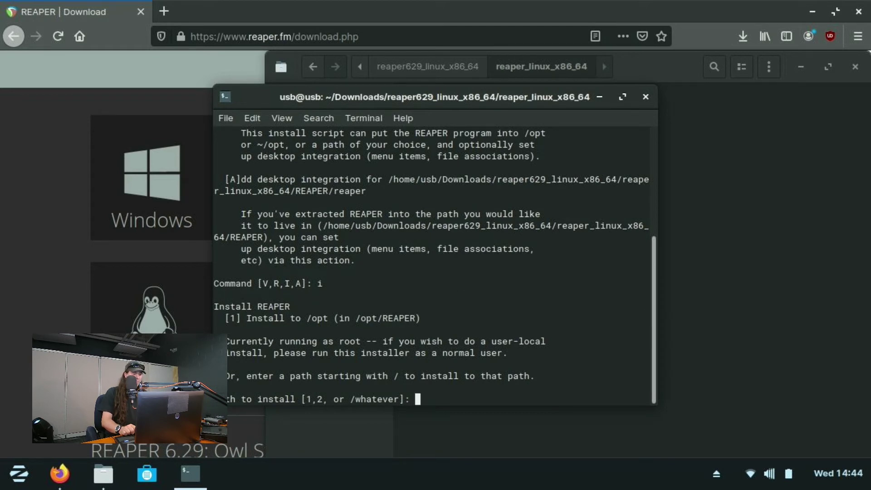
pyautogui.write('1')
pyautogui.press('Return')
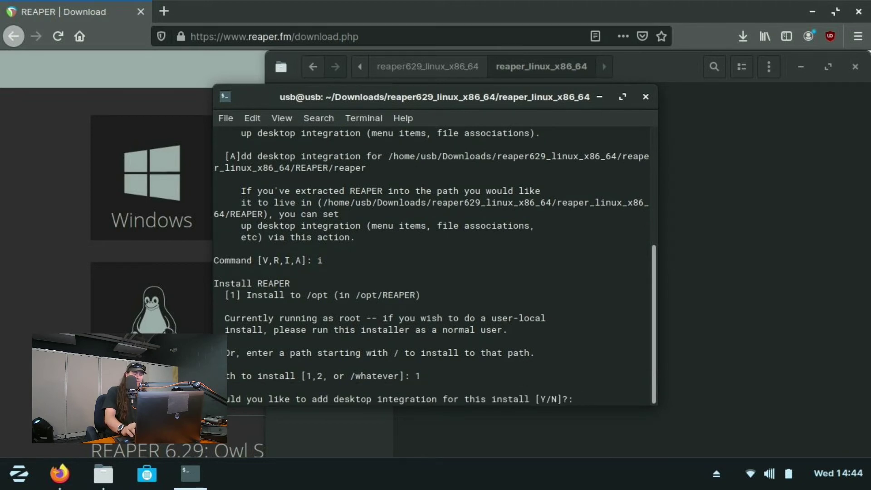
pyautogui.write('y')
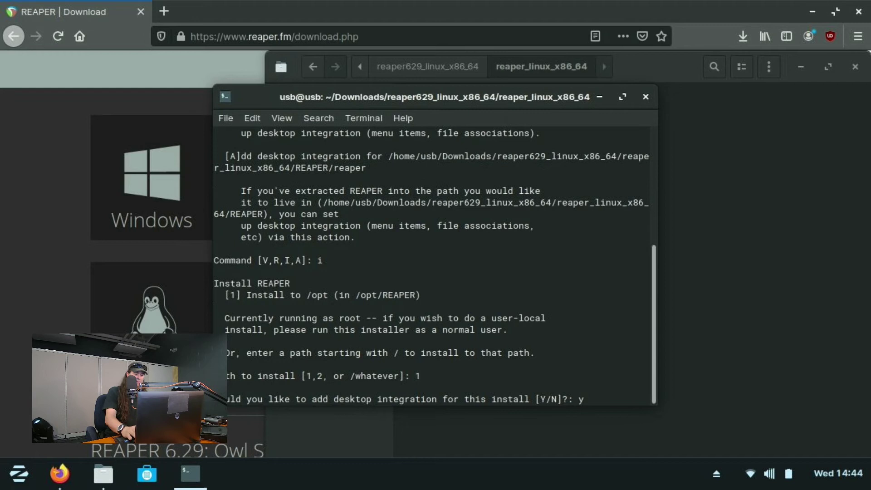
pyautogui.press('Return')
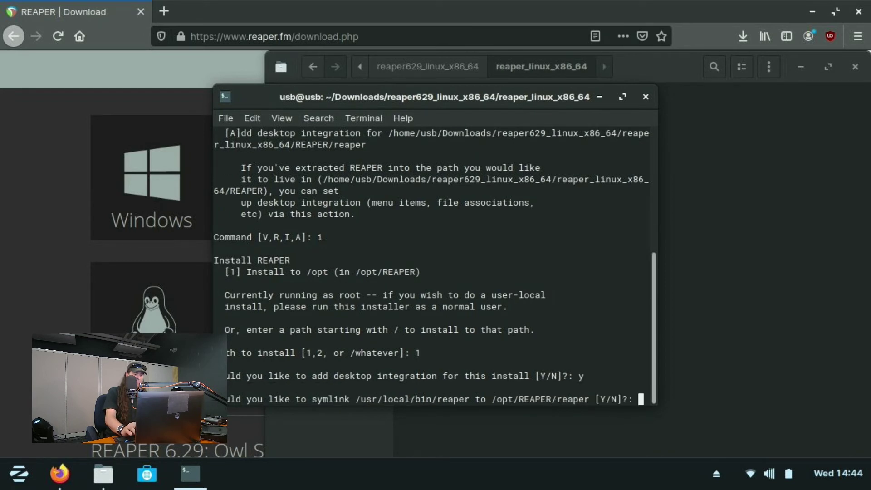
pyautogui.write('y')
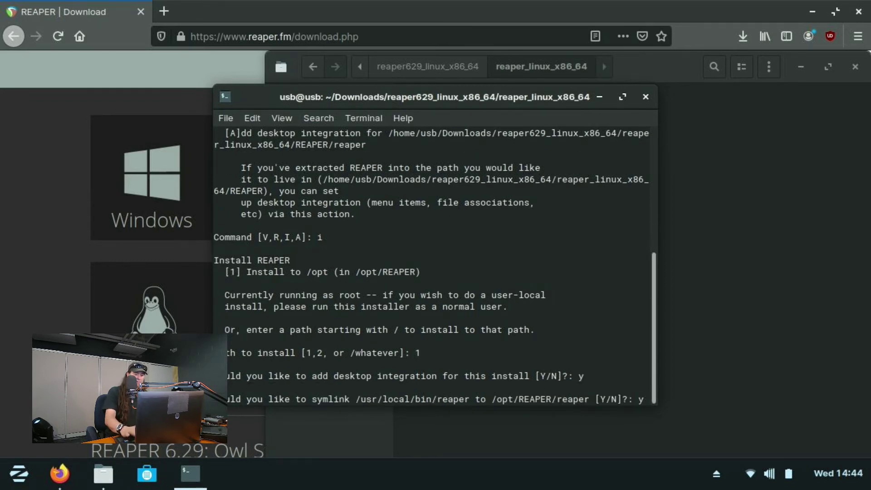
pyautogui.press('Return')
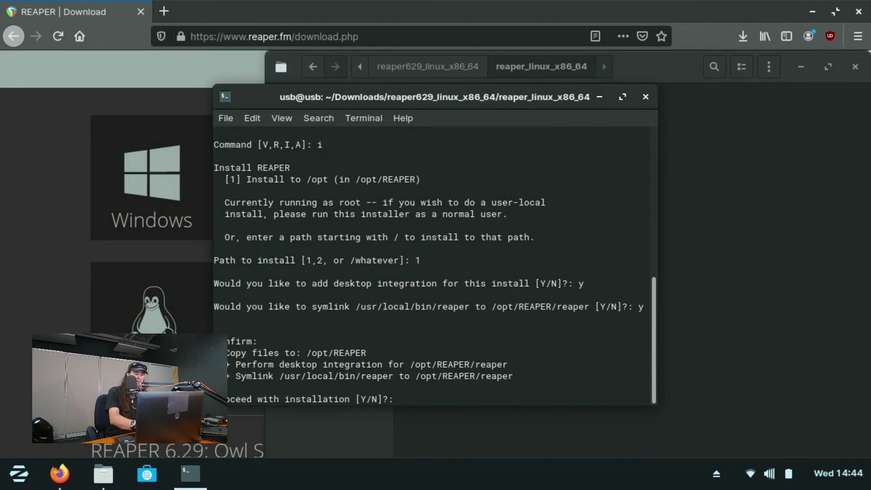
pyautogui.write('y')
pyautogui.press('Return')
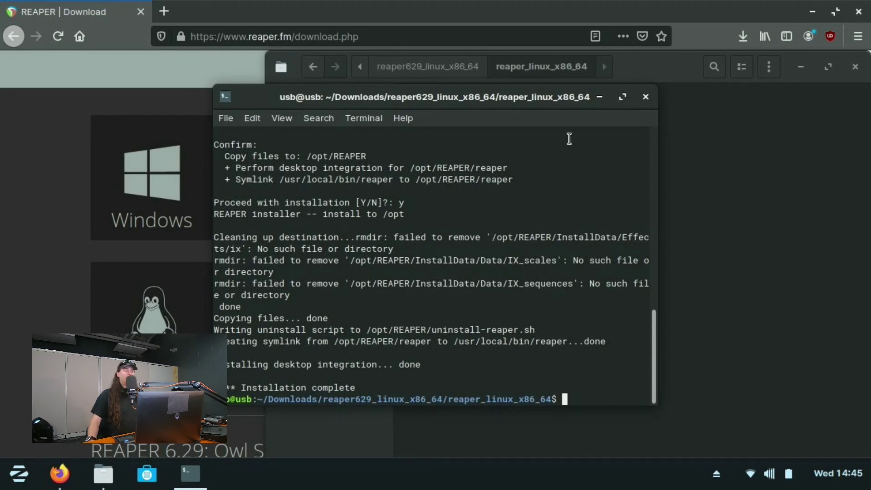
# Close the terminal, minimize Firefox, and restart the computer from the Zorin menu's power options
pyautogui.click(651, 104)
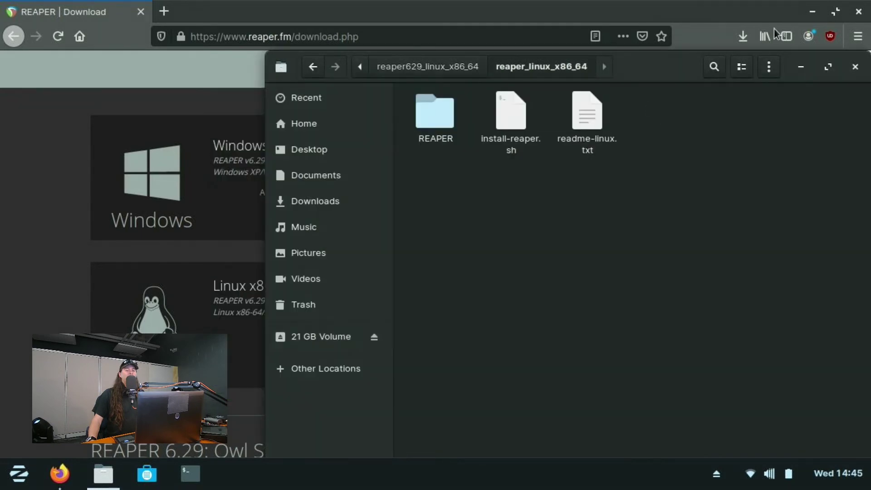
pyautogui.click(813, 18)
pyautogui.click(812, 17)
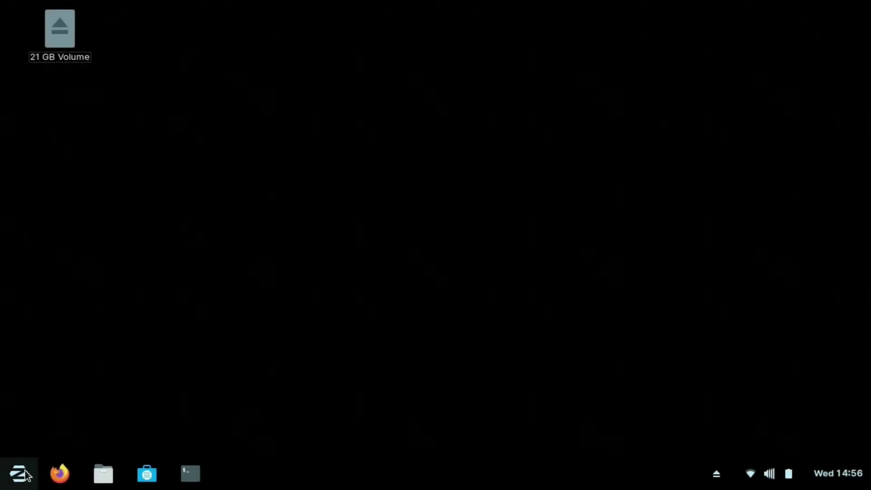
pyautogui.click(24, 474)
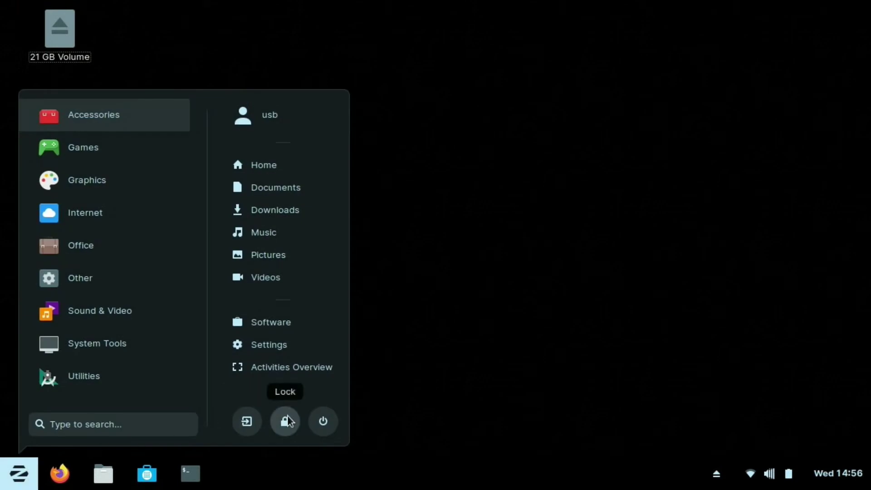
pyautogui.click(330, 425)
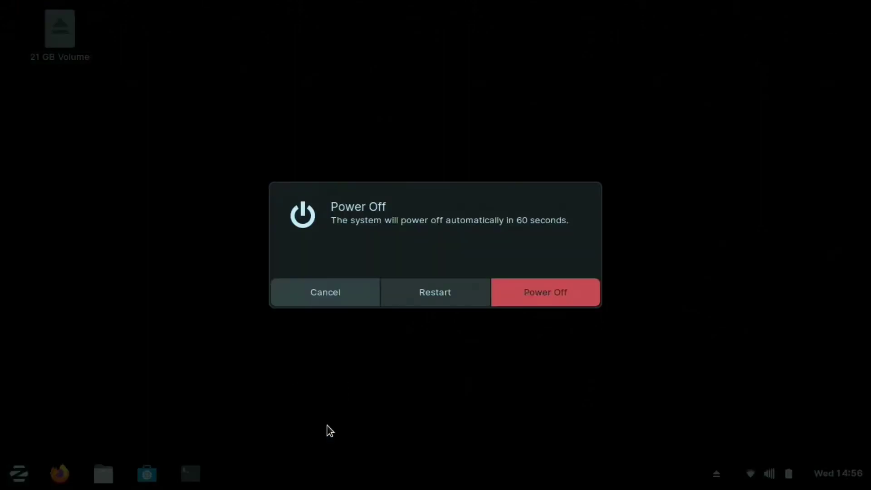
pyautogui.click(440, 305)
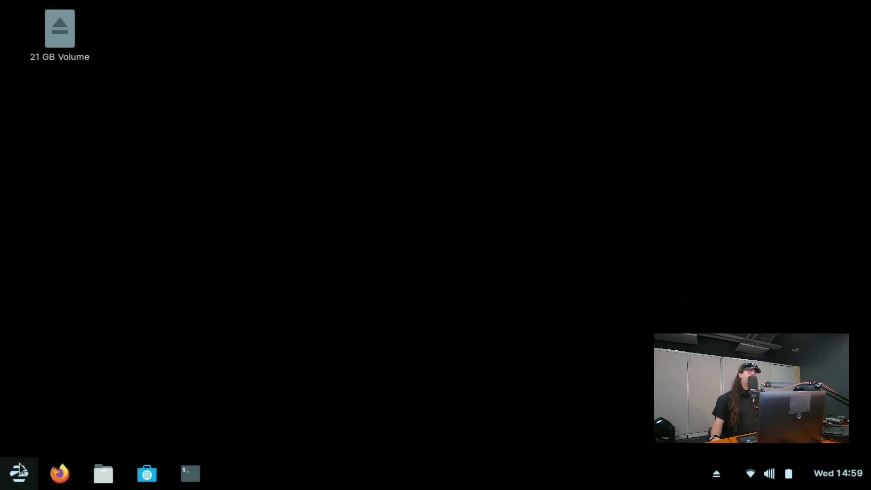
# Launch REAPER from the Sound & Video category of the Zorin applications menu
pyautogui.click(16, 484)
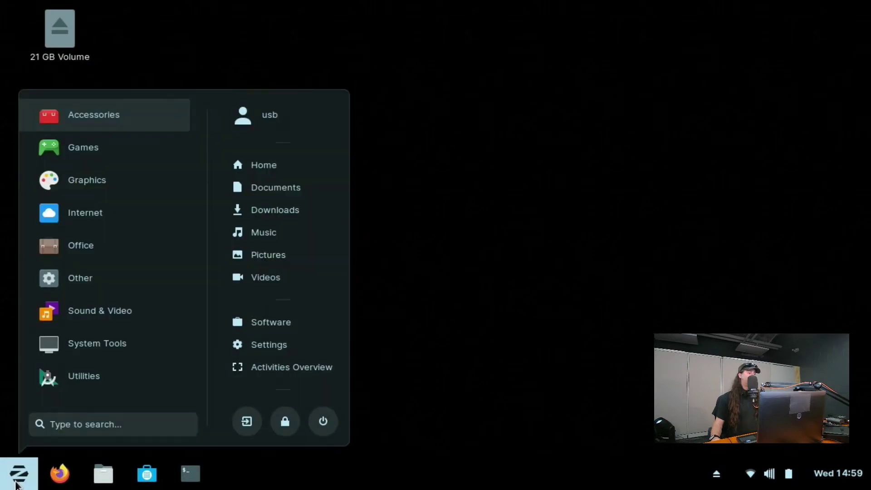
pyautogui.click(97, 315)
pyautogui.click(93, 279)
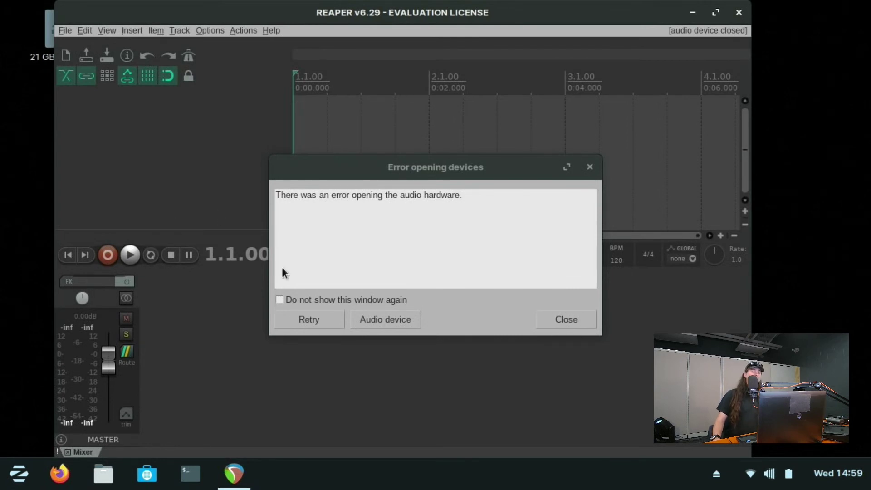
# Switch the audio system from JACK to PulseAudio, apply and close preferences, then maximize REAPER
pyautogui.click(369, 318)
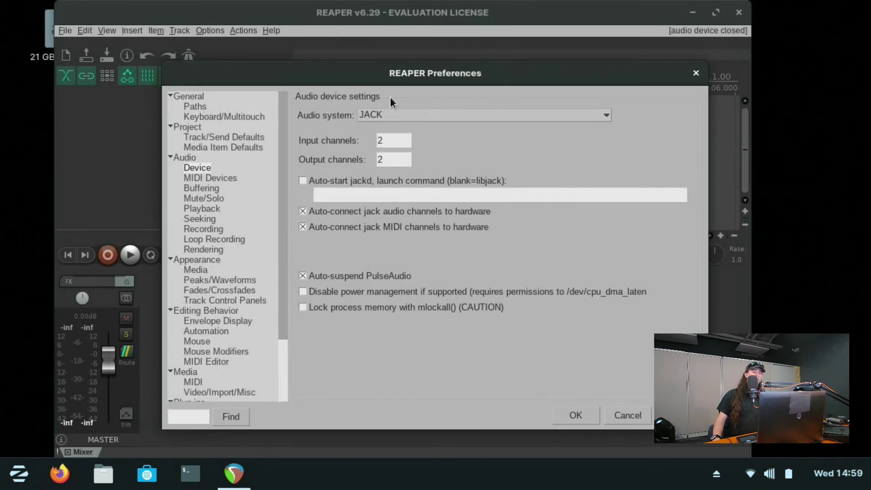
pyautogui.click(391, 114)
pyautogui.click(403, 172)
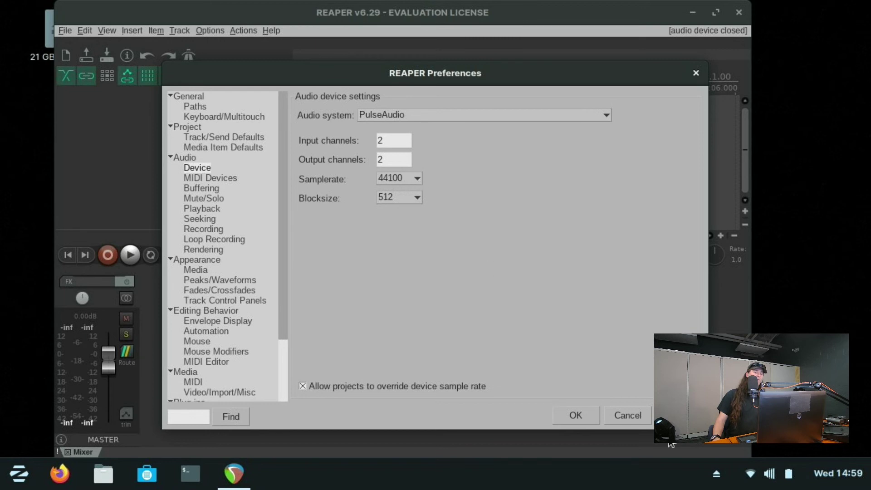
pyautogui.click(679, 416)
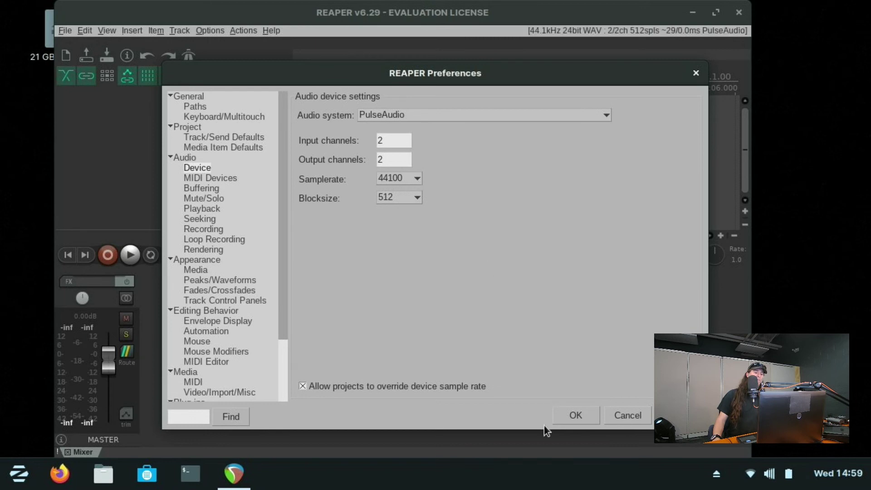
pyautogui.click(572, 415)
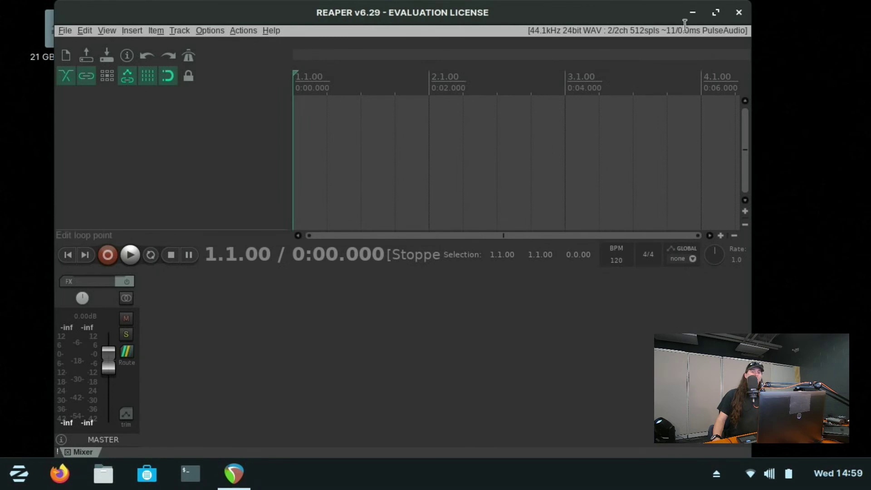
pyautogui.click(717, 15)
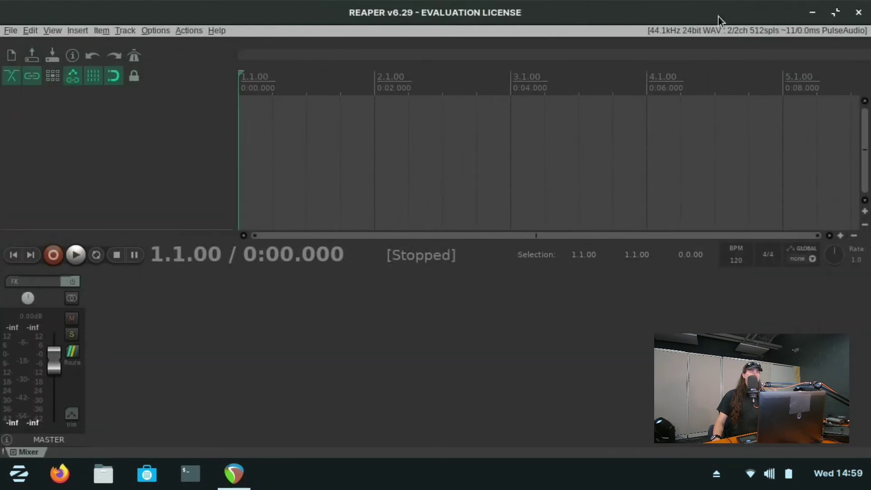